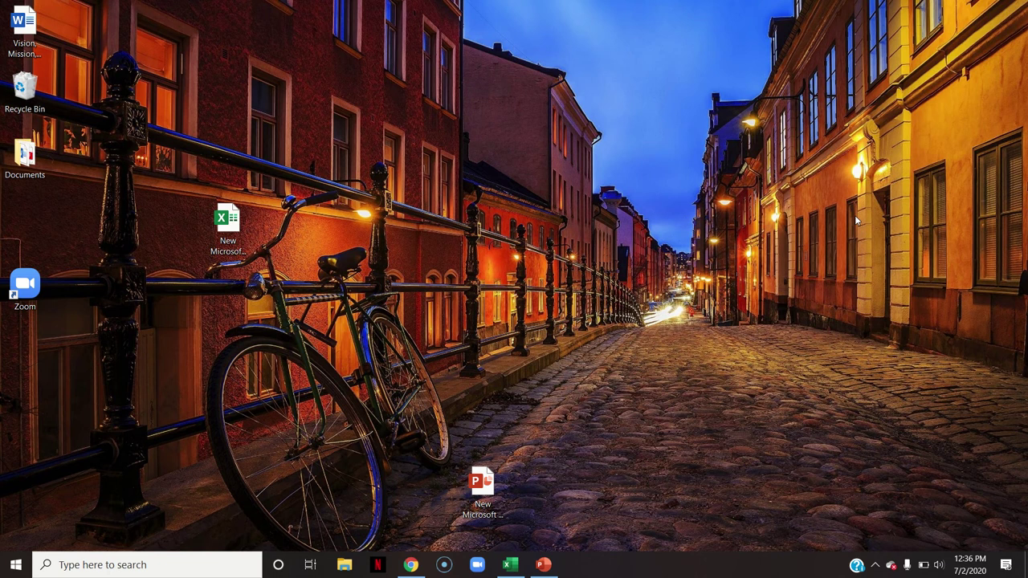
Restore the Excel worksheet listing the three contacts' names and email addresses
{"action": "left_click", "coordinate": [510, 564]}
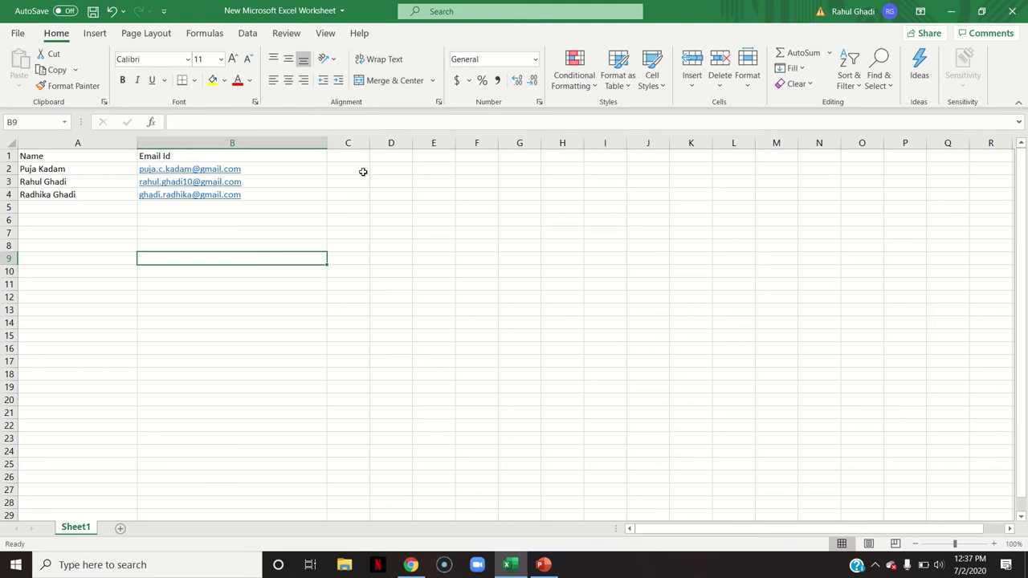
Save the contact list as a CSV (Comma delimited) file named 'staff', then close Excel
{"action": "left_click", "coordinate": [18, 33]}
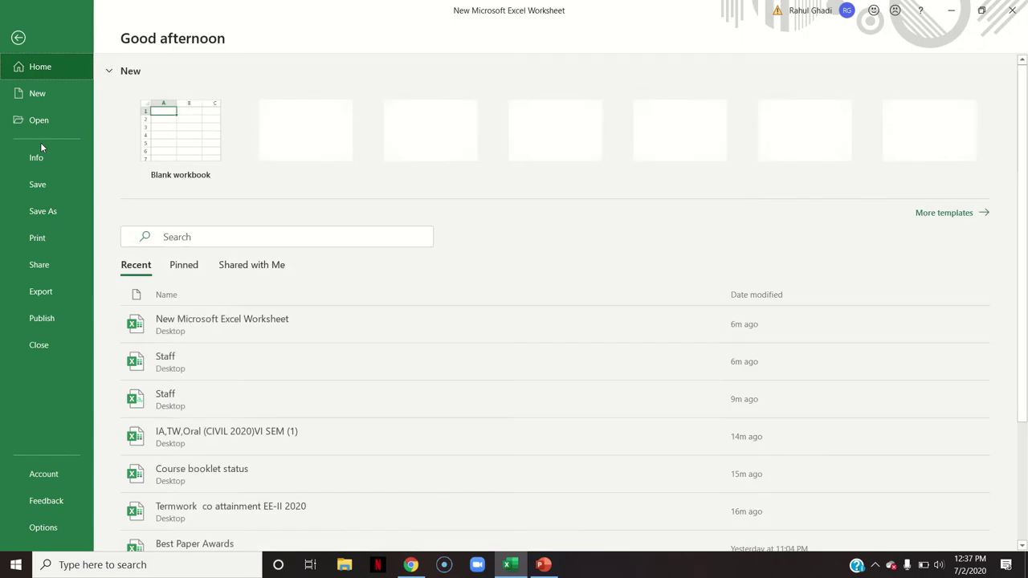
{"action": "left_click", "coordinate": [48, 213]}
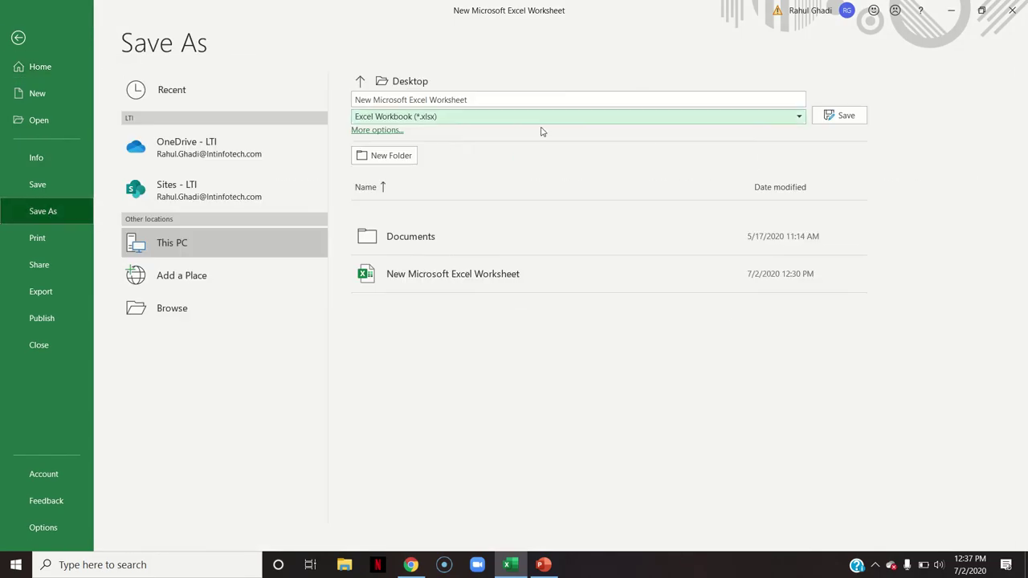
{"action": "left_click", "coordinate": [530, 122]}
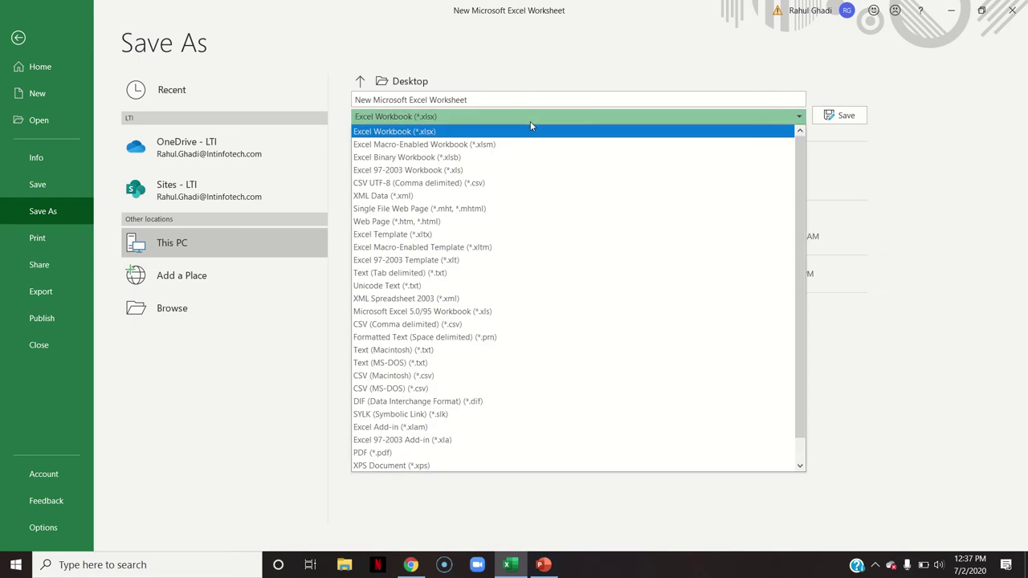
{"action": "left_click", "coordinate": [460, 325]}
{"action": "left_click", "coordinate": [480, 100]}
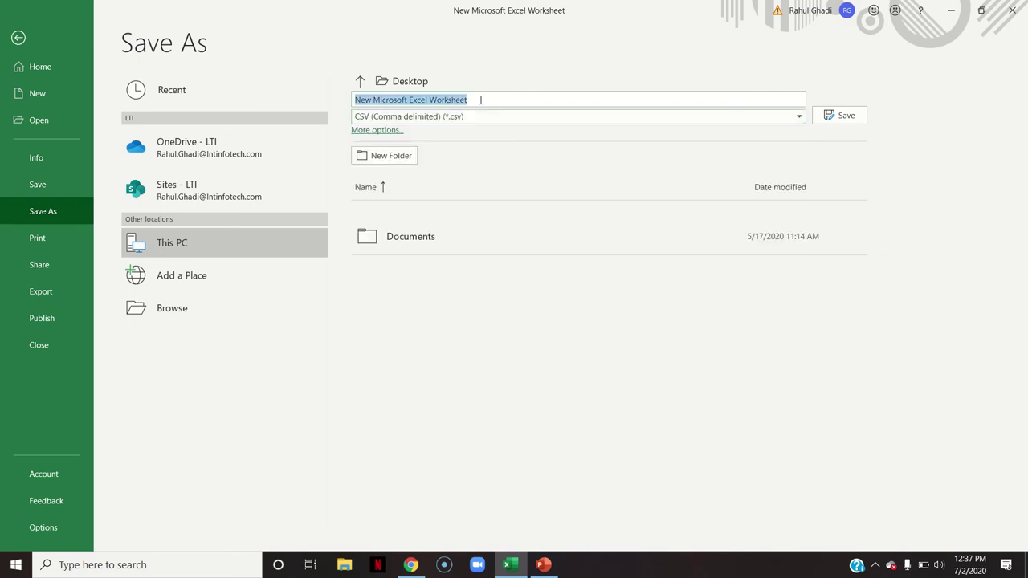
{"action": "type", "text": "staff"}
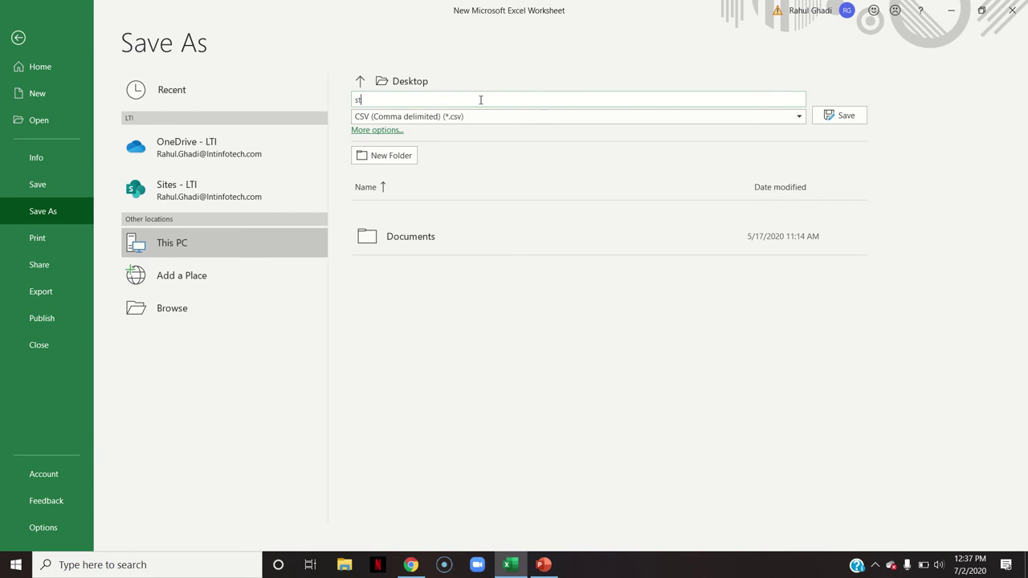
{"action": "left_click", "coordinate": [861, 116]}
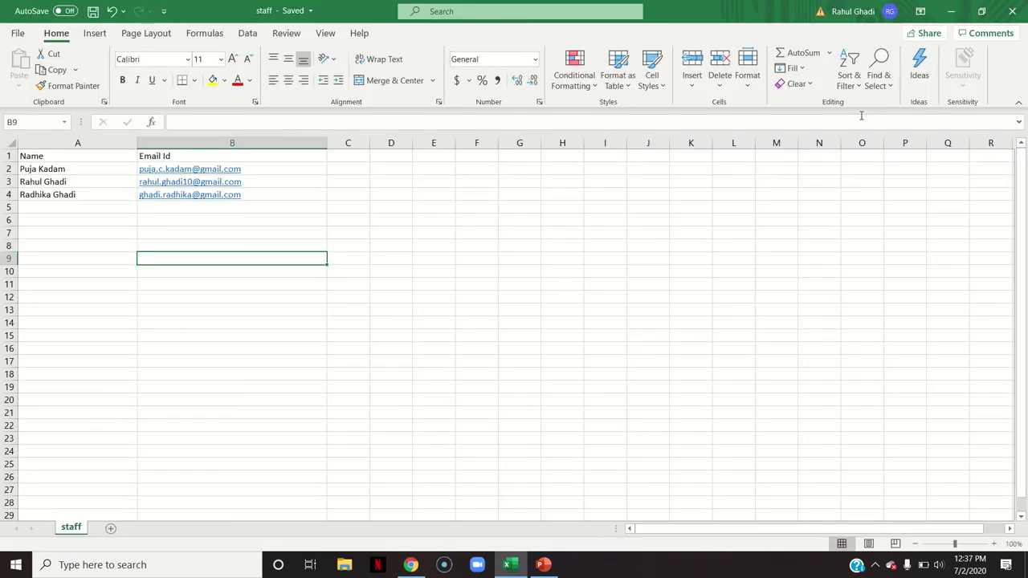
{"action": "left_click", "coordinate": [1010, 10]}
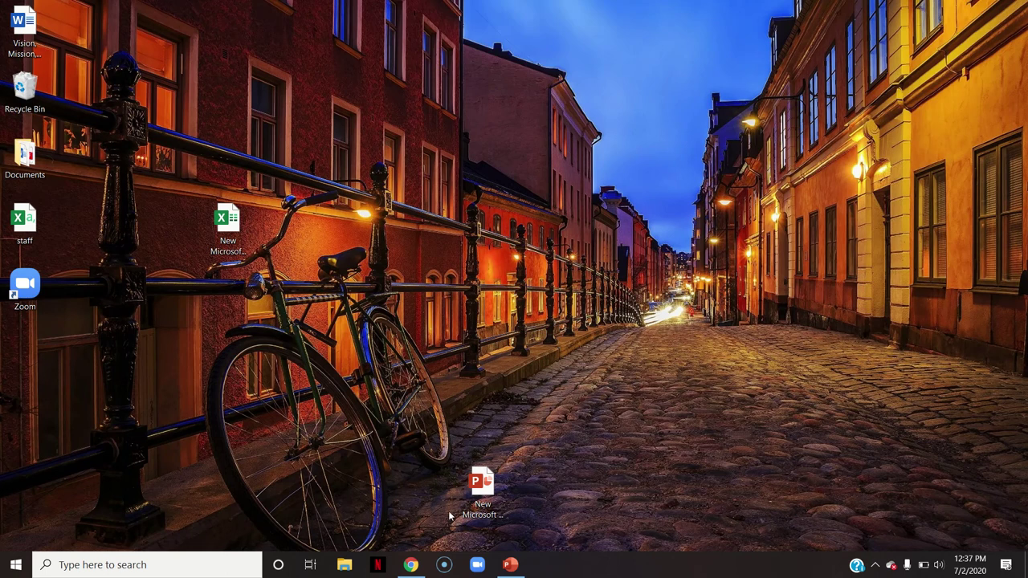
Open the Gmail inbox in Chrome and scroll the Google apps list down to Contacts
{"action": "left_click", "coordinate": [418, 567]}
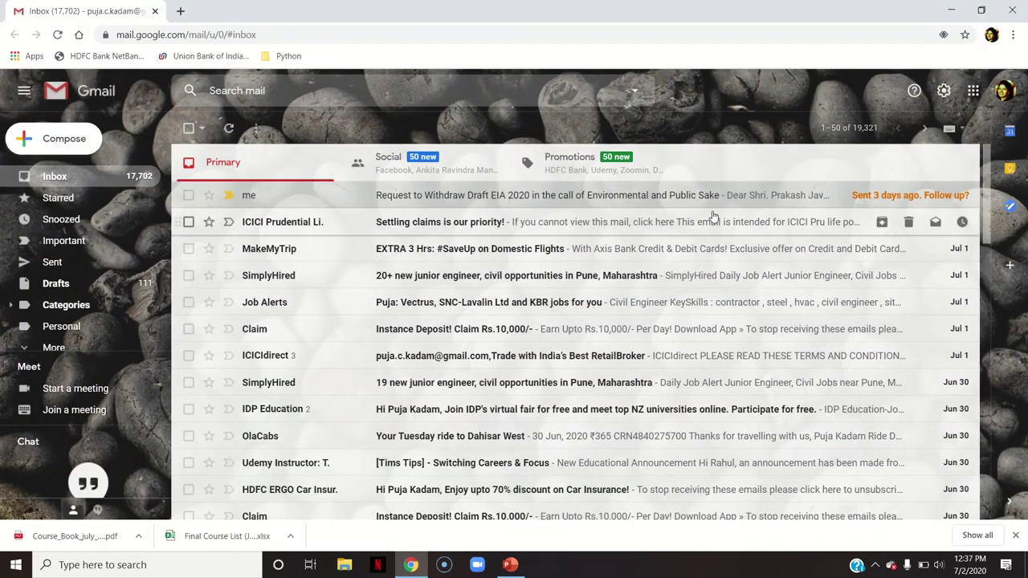
{"action": "left_click", "coordinate": [1002, 96]}
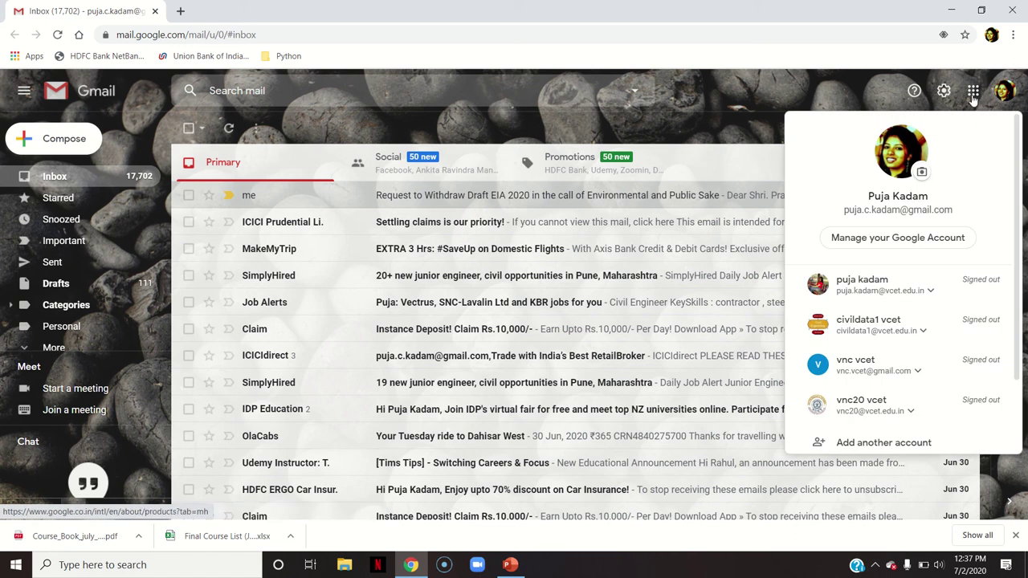
{"action": "left_click", "coordinate": [973, 95]}
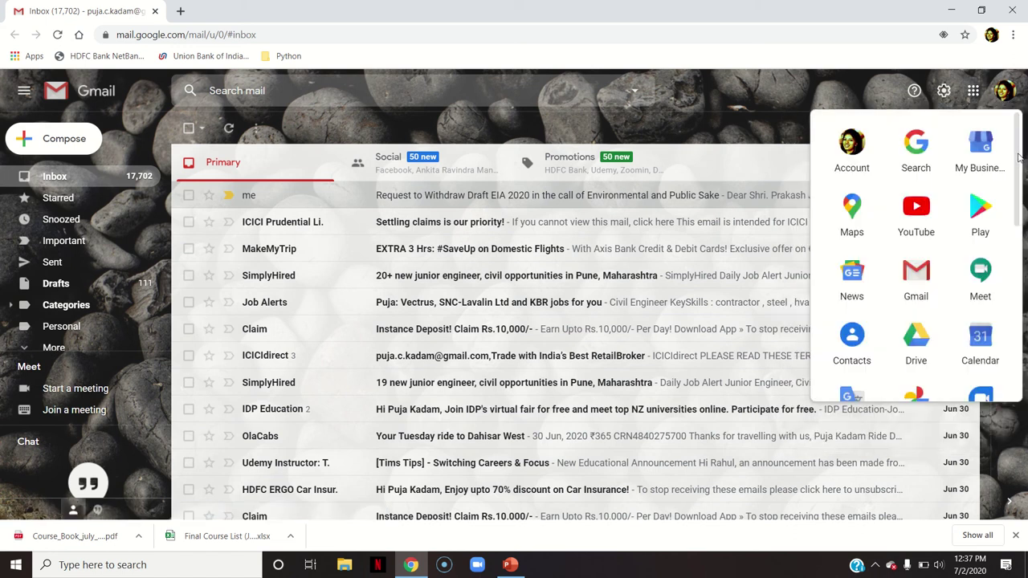
{"action": "scroll", "coordinate": [904, 215], "scroll_direction": "down", "scroll_amount": 2}
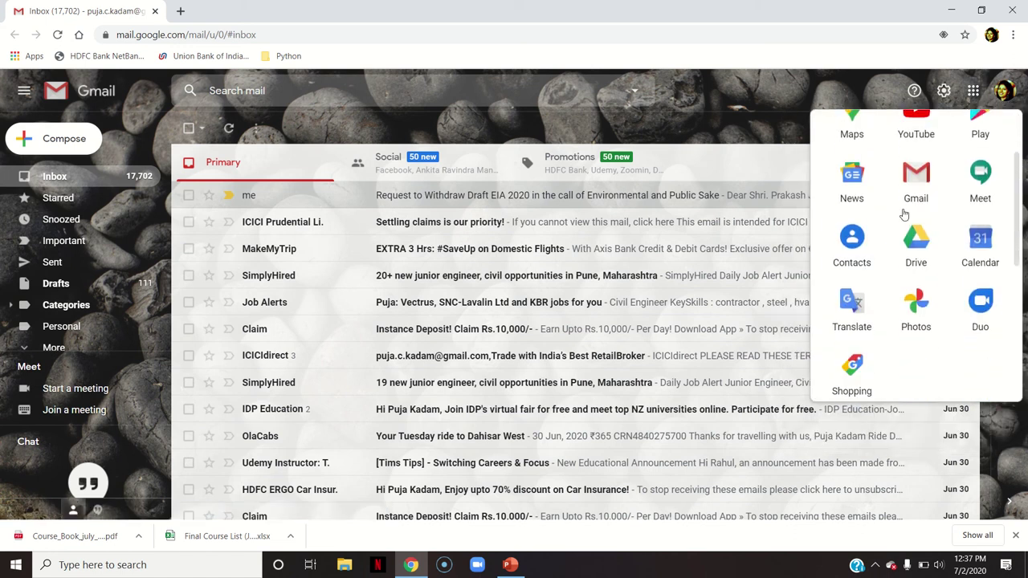
Open Google Contacts and import staff.csv from the Desktop, adding three contacts
{"action": "left_click", "coordinate": [854, 242]}
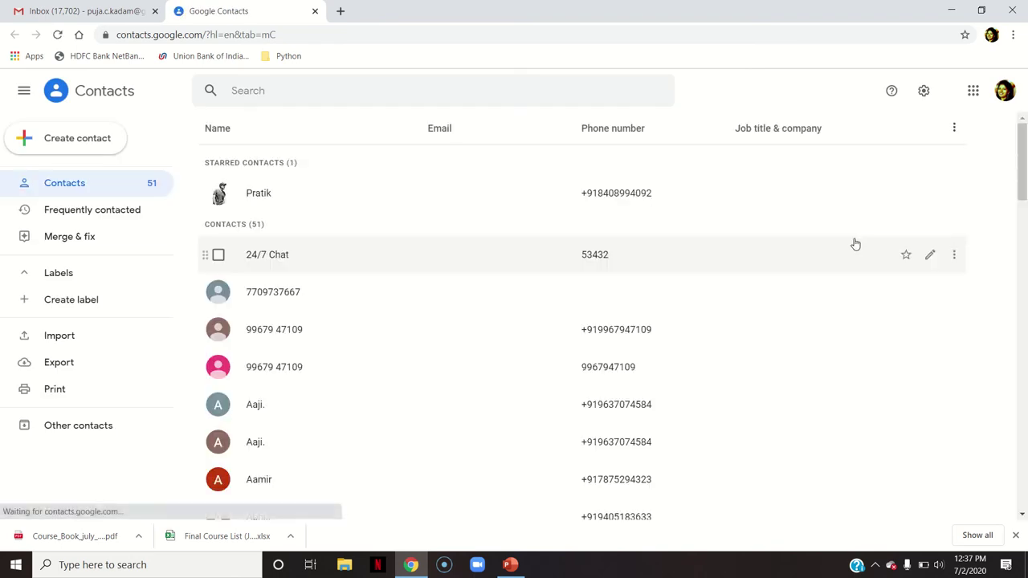
{"action": "left_click", "coordinate": [60, 337]}
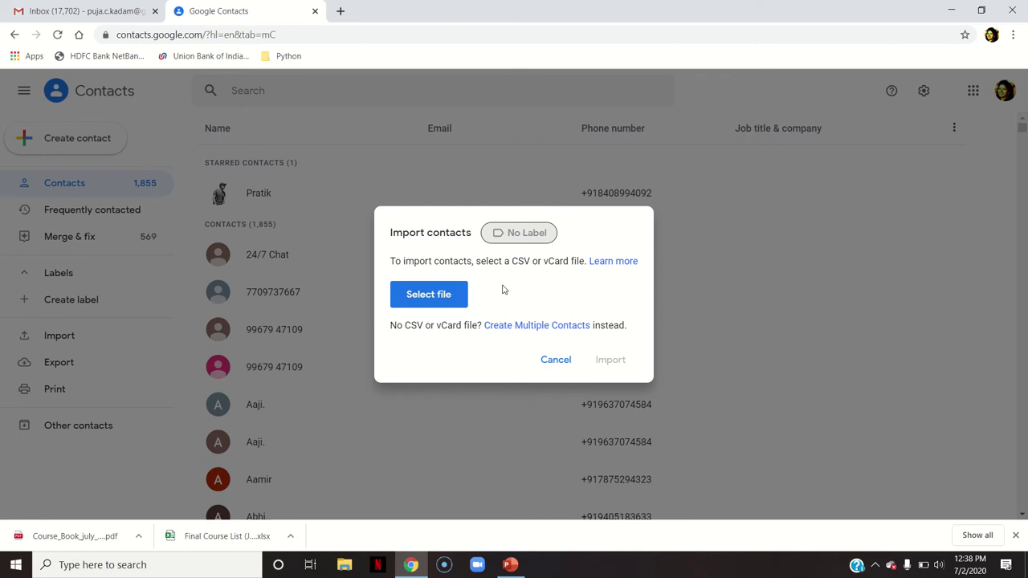
{"action": "left_click", "coordinate": [453, 295]}
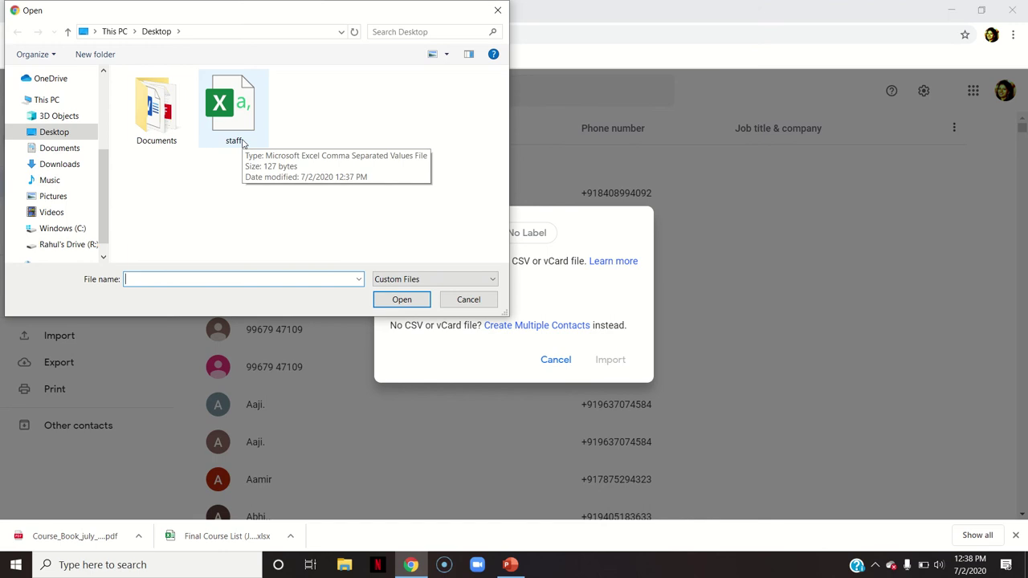
{"action": "left_click", "coordinate": [255, 128]}
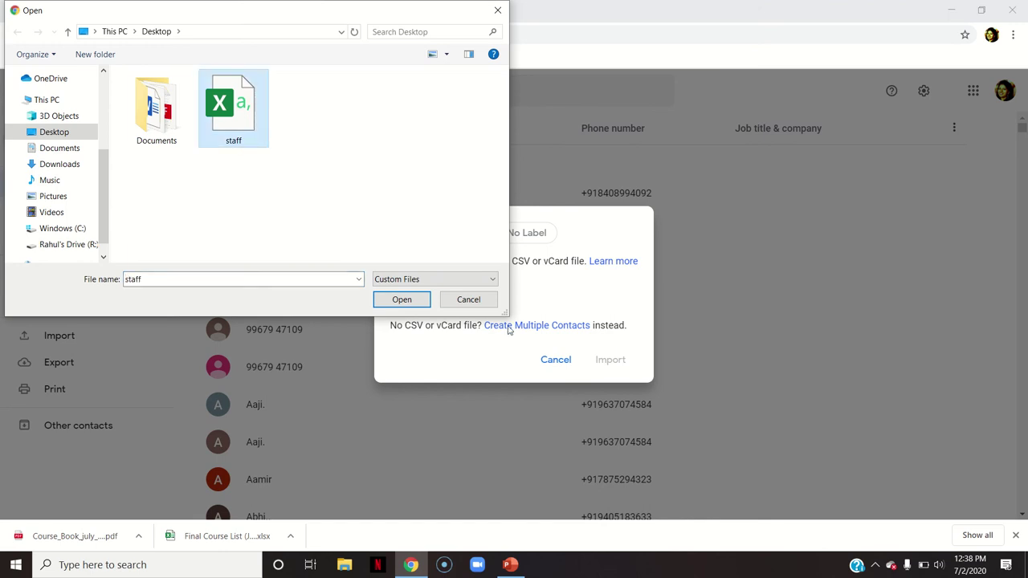
{"action": "left_click", "coordinate": [409, 302]}
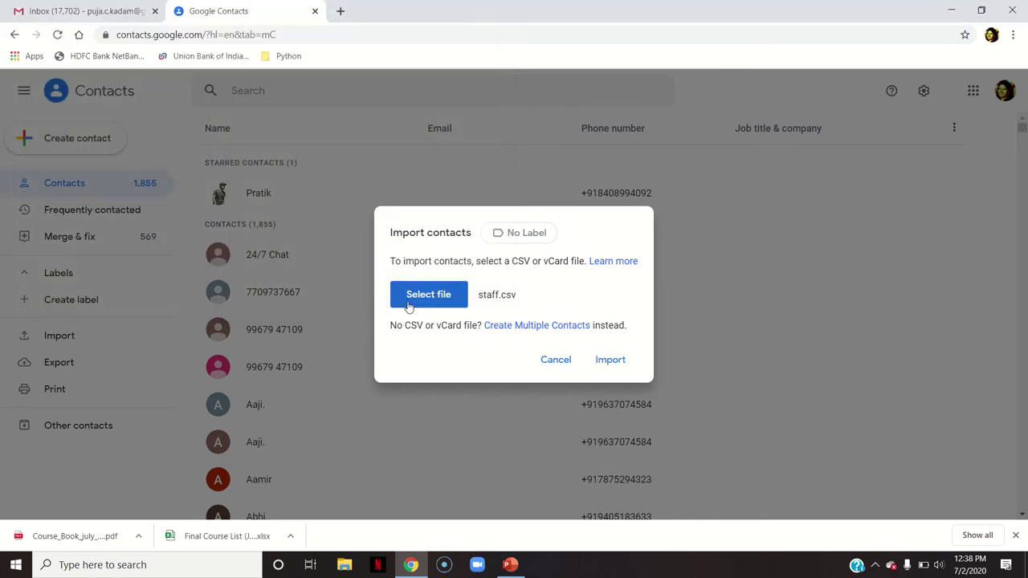
{"action": "left_click", "coordinate": [609, 360]}
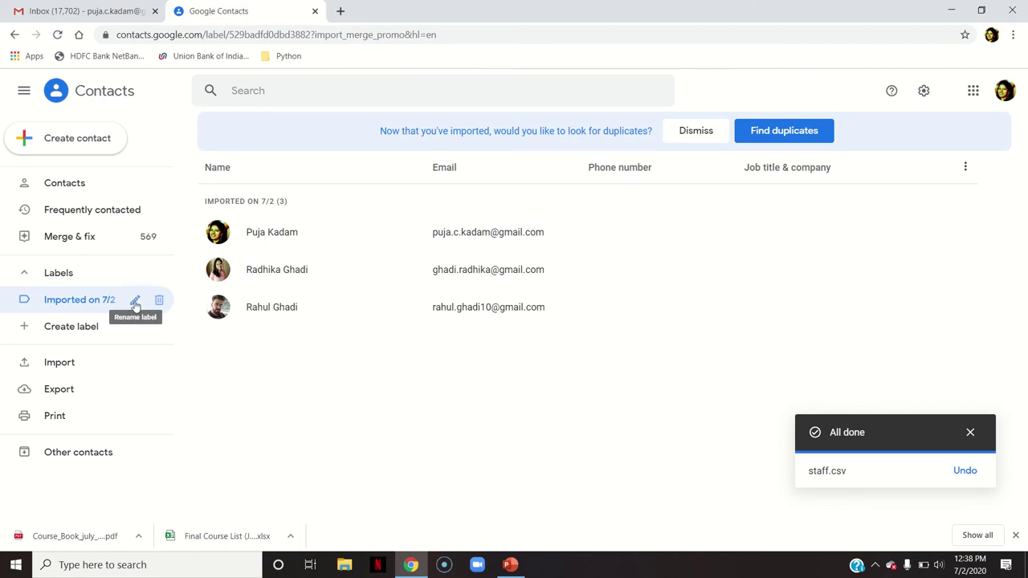
Rename the 'Imported on 7/2' label to 'staff'
{"action": "left_click", "coordinate": [135, 303]}
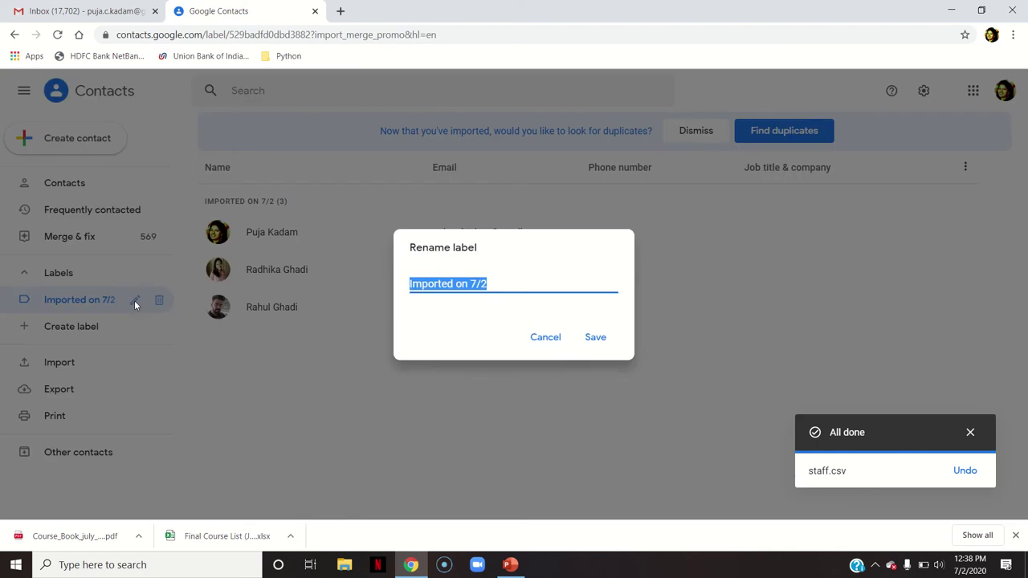
{"action": "type", "text": "staff"}
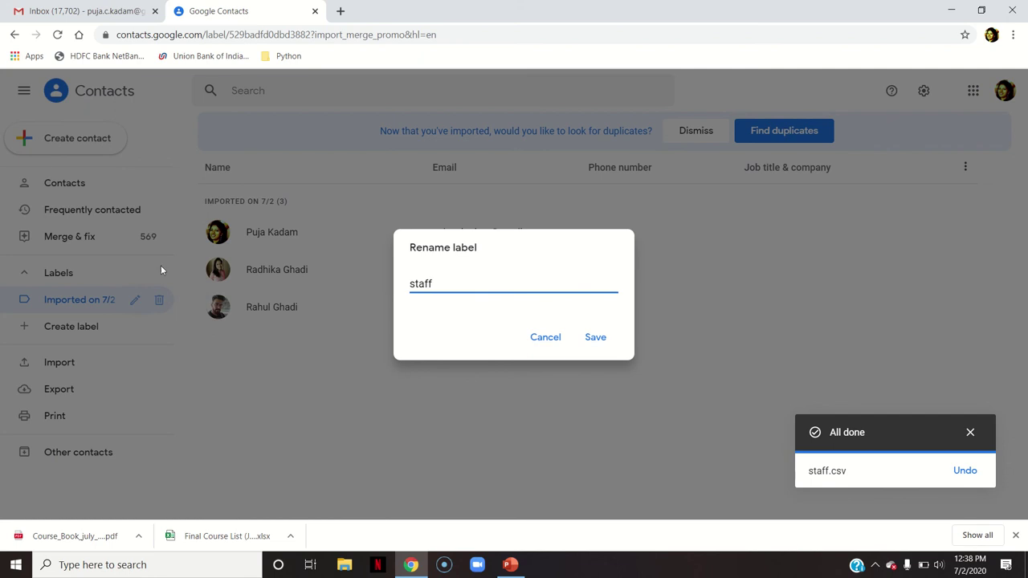
{"action": "left_click", "coordinate": [596, 337]}
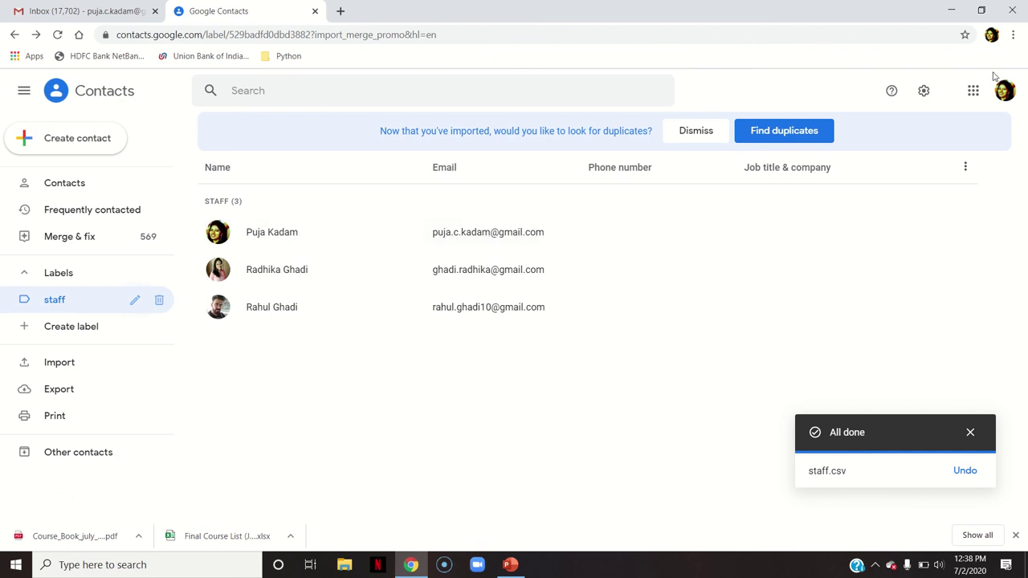
Start a new Gmail message addressed to the staff contact group
{"action": "left_click", "coordinate": [127, 6]}
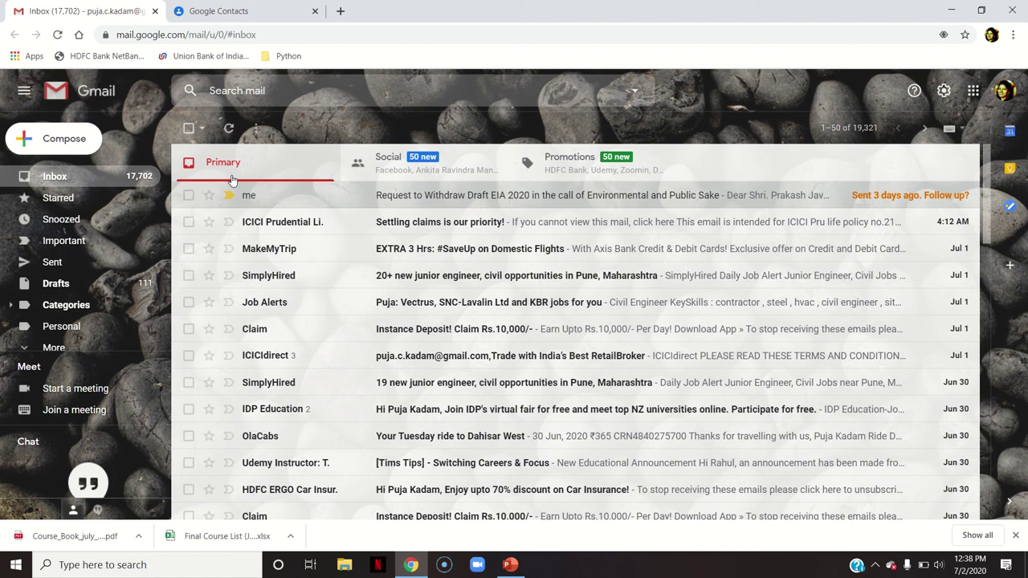
{"action": "left_click", "coordinate": [48, 141]}
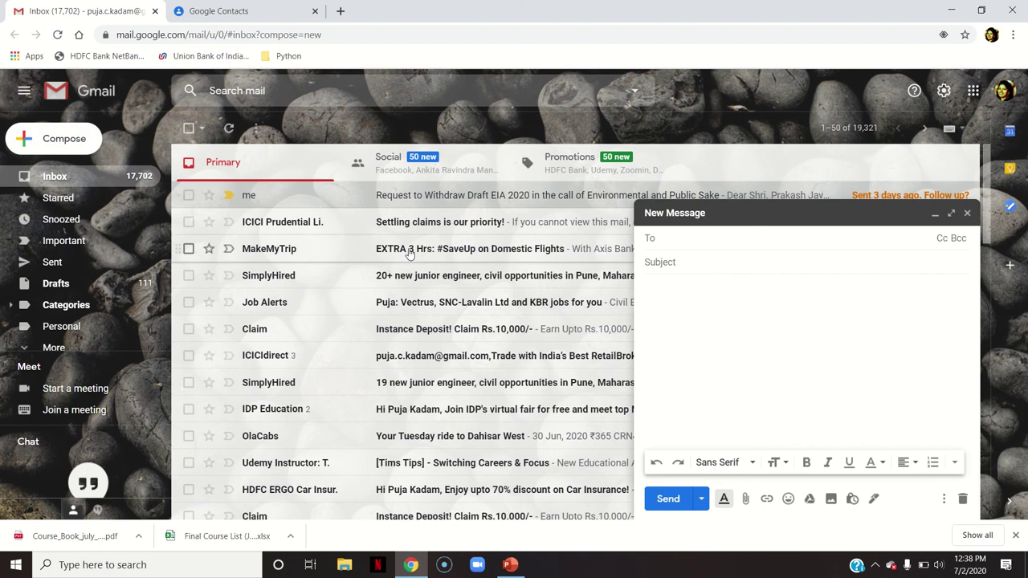
{"action": "type", "text": "sta"}
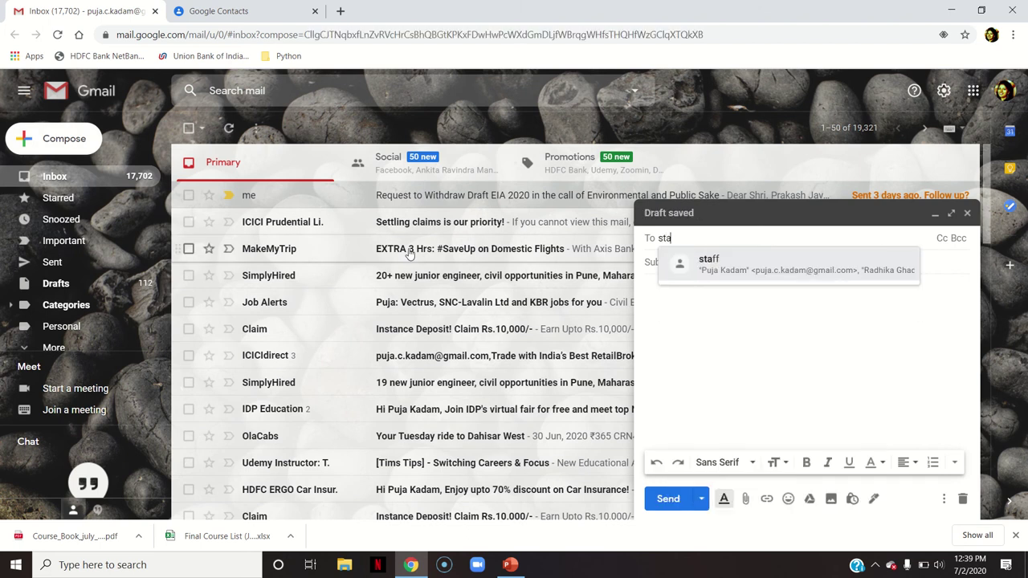
{"action": "left_click", "coordinate": [722, 271]}
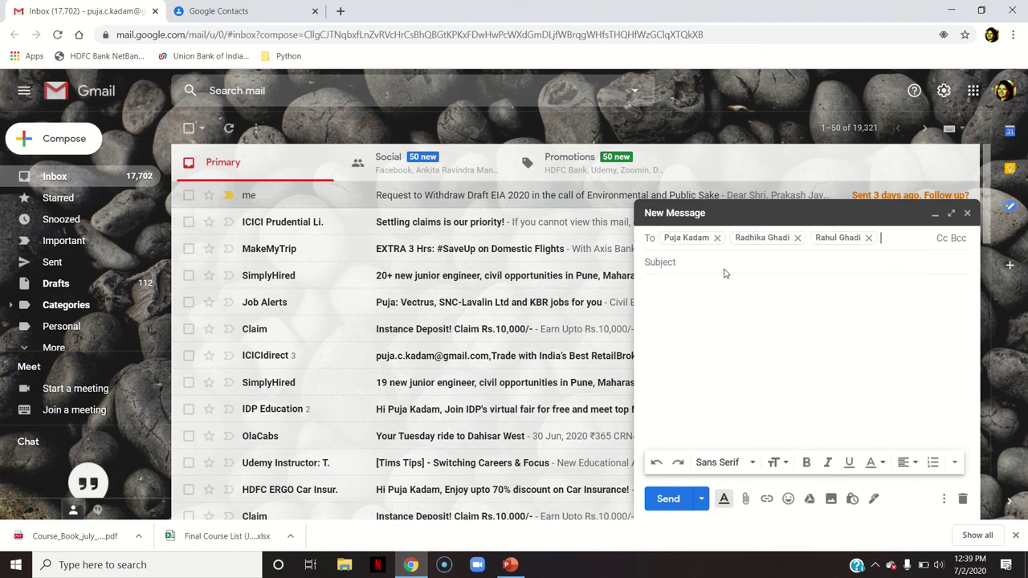
Send the message with subject 'Example' and body 'hello'
{"action": "left_click", "coordinate": [675, 259]}
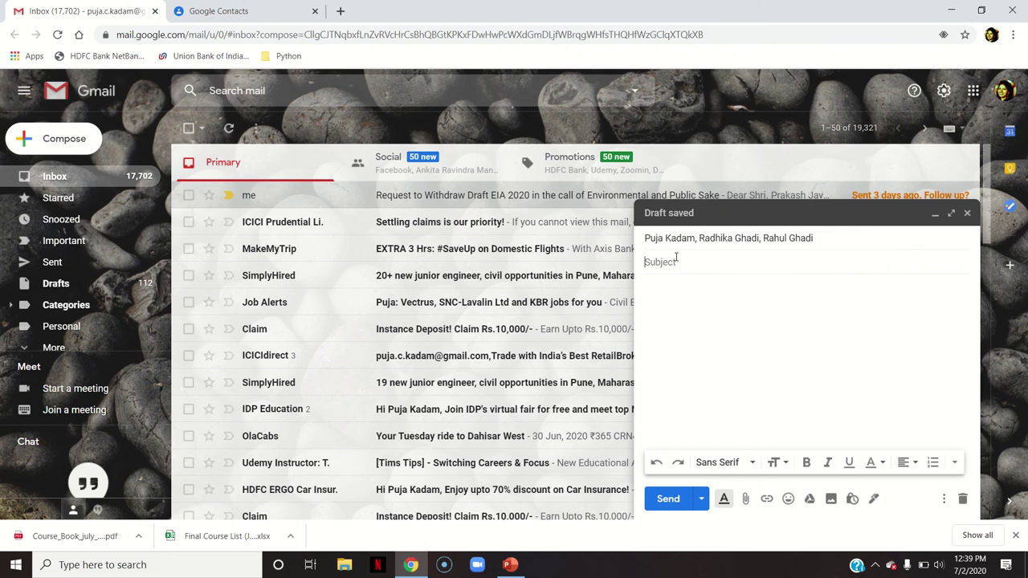
{"action": "type", "text": "Example"}
{"action": "left_click", "coordinate": [706, 291]}
{"action": "type", "text": "hello"}
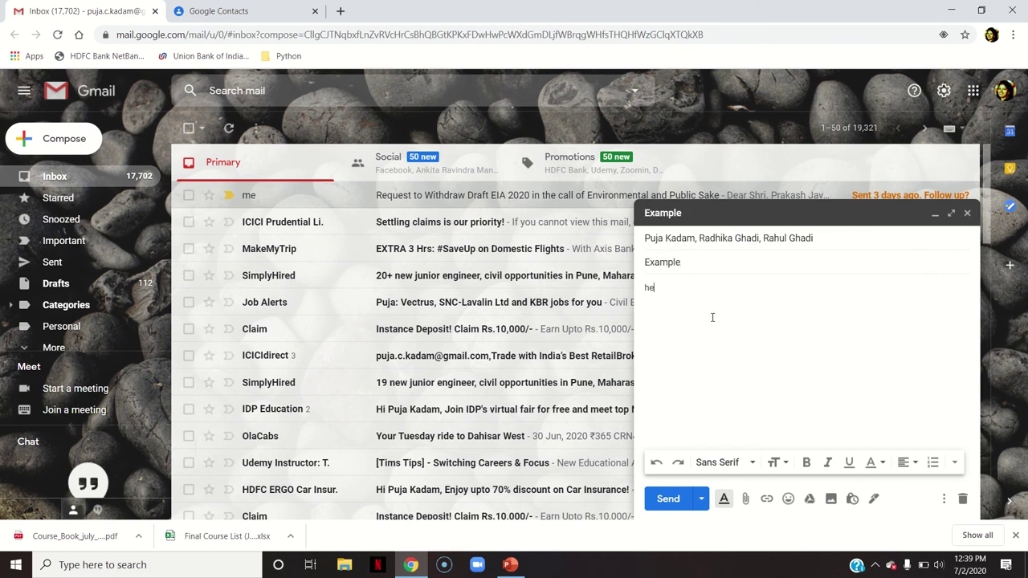
{"action": "left_click", "coordinate": [664, 499]}
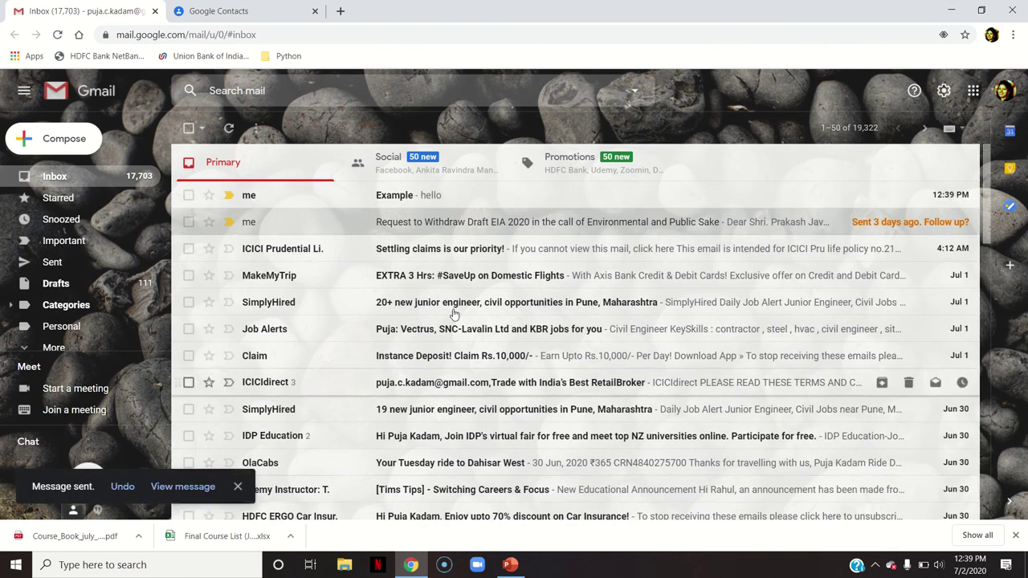
{"action": "left_click", "coordinate": [462, 206]}
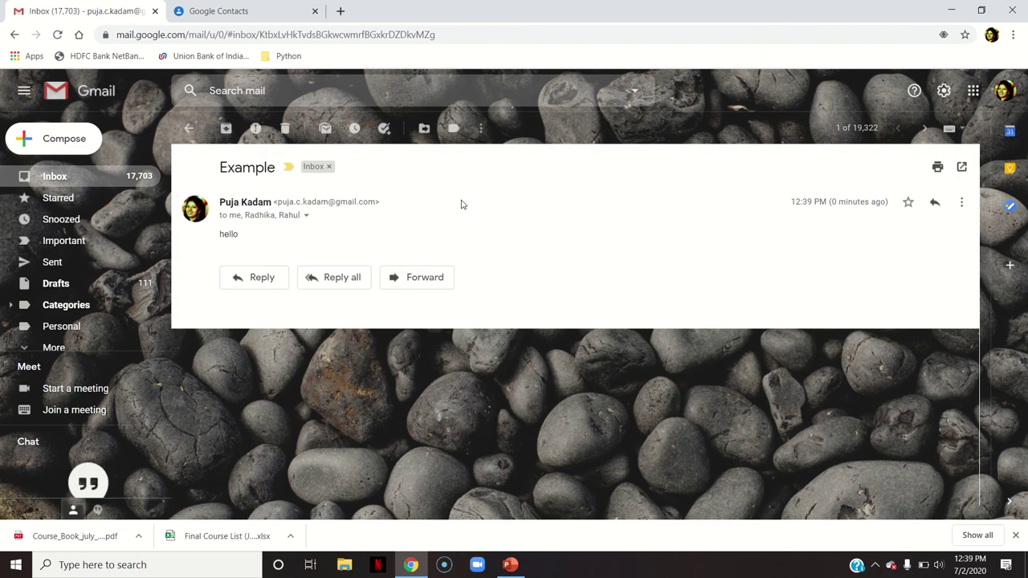
{"action": "left_click", "coordinate": [306, 215]}
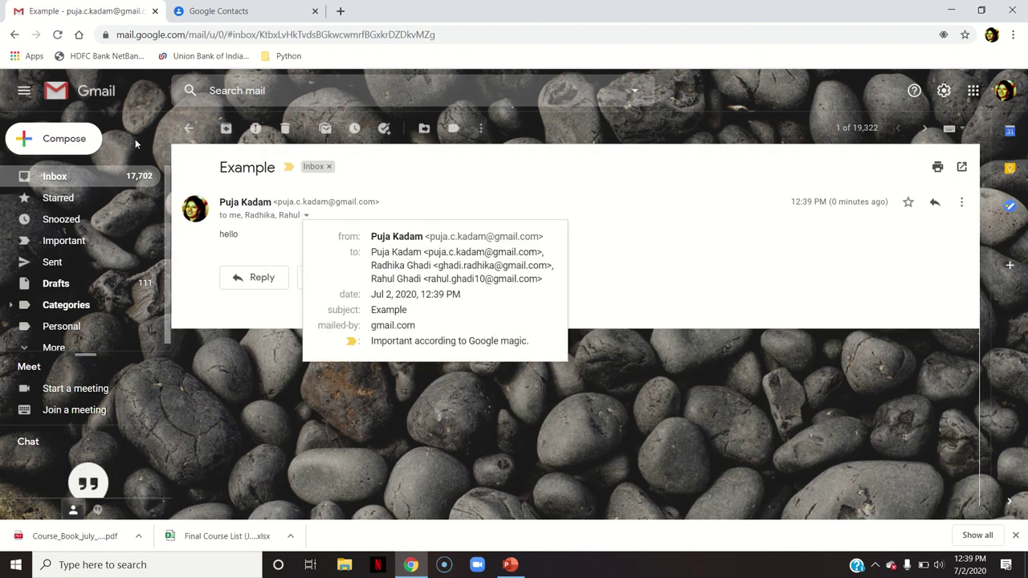
{"action": "left_click", "coordinate": [188, 129]}
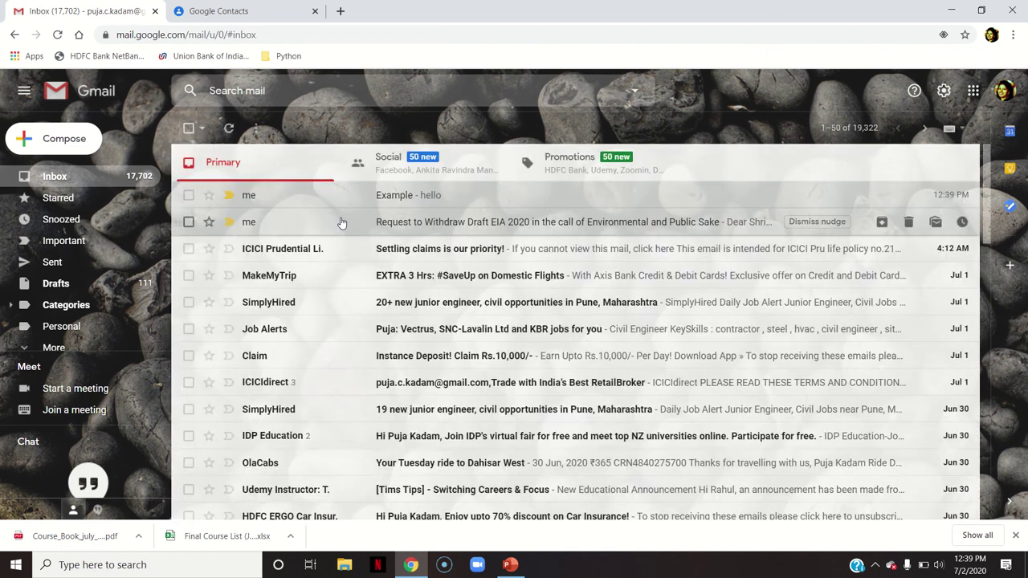